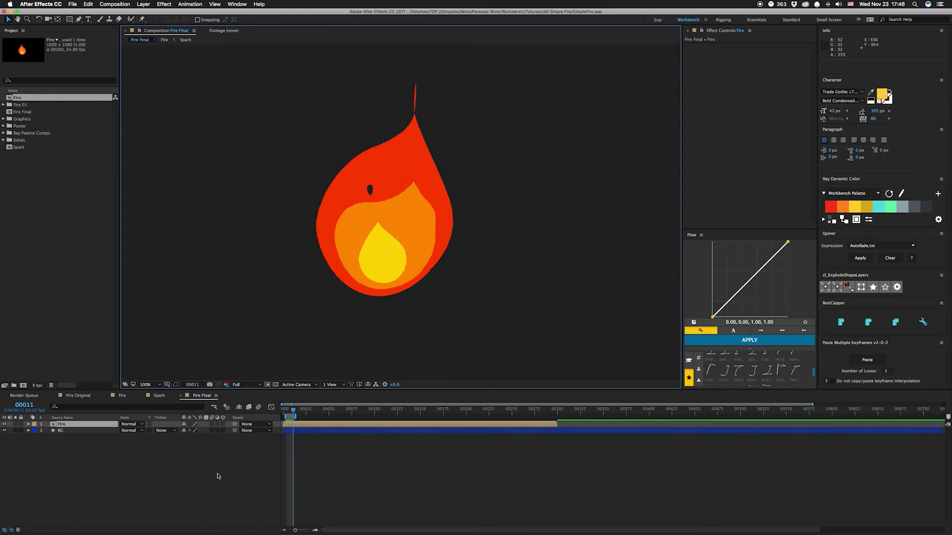
Bring up the Fire composition with its spark, flame and scale-keyframed layers
click(124, 395)
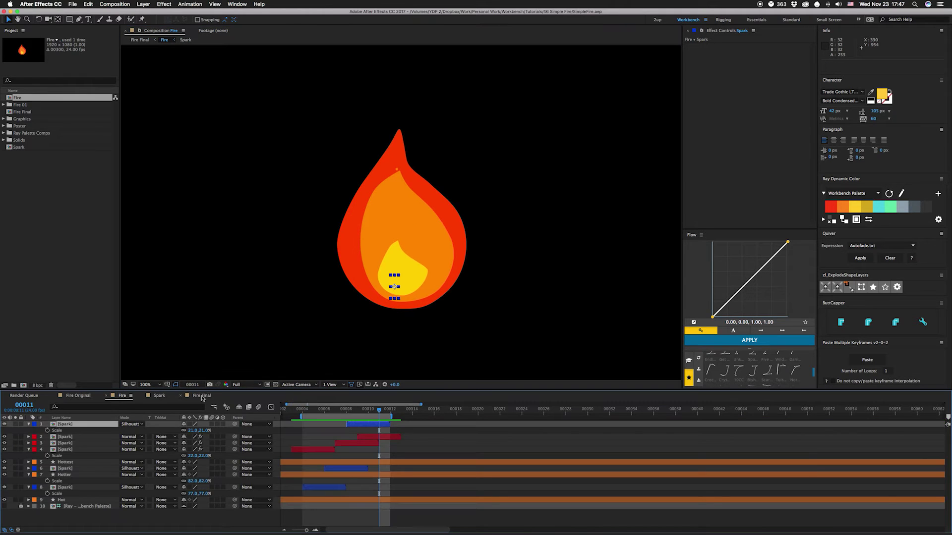
Select the red Hot flame layer, expand its contents and solo it
click(62, 500)
click(29, 500)
click(36, 506)
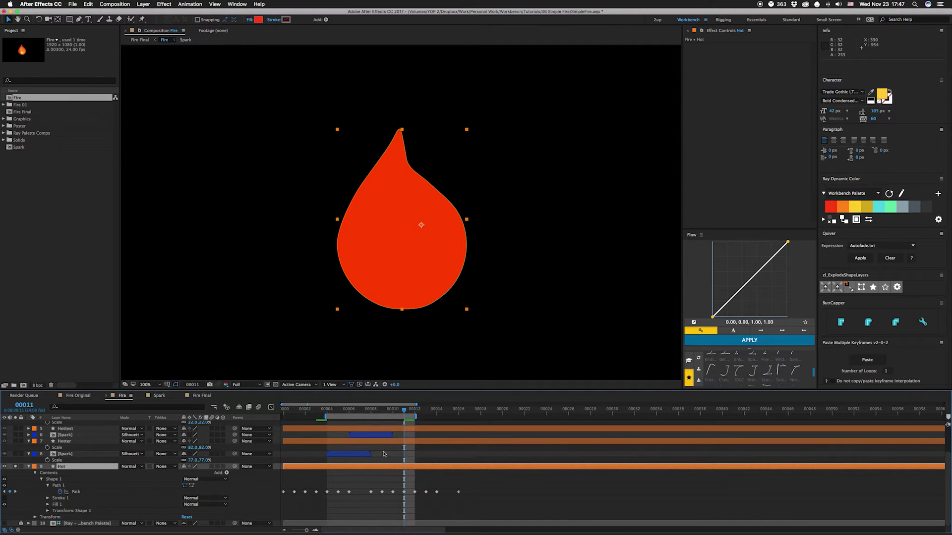
Step frame by frame from the first frame through the Hot path animation, then unsolo Hot
drag(295, 416, 283, 416)
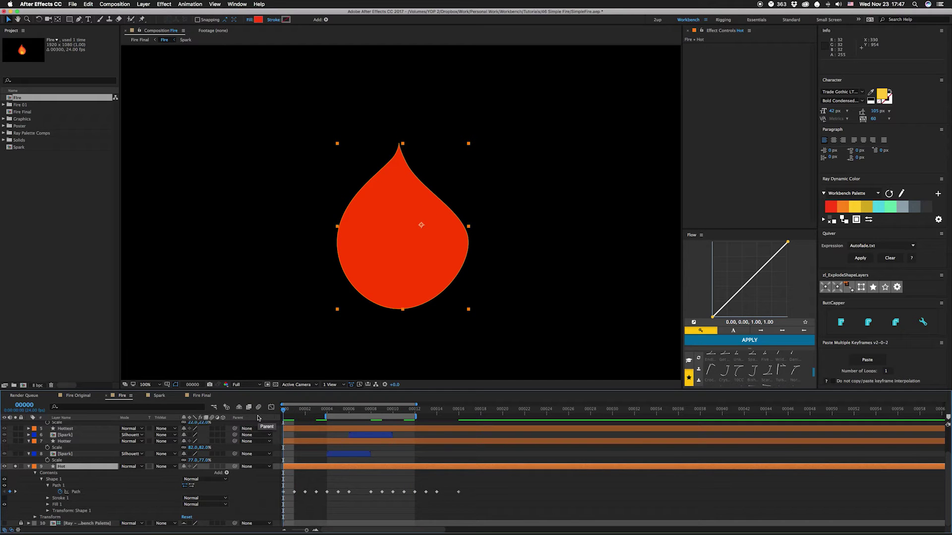
key(Page_Down)
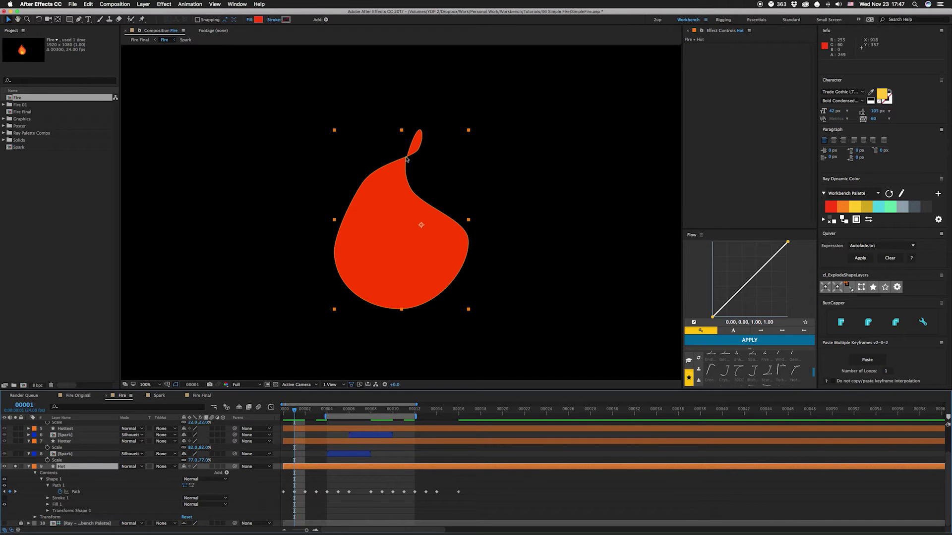
key(Page_Down)
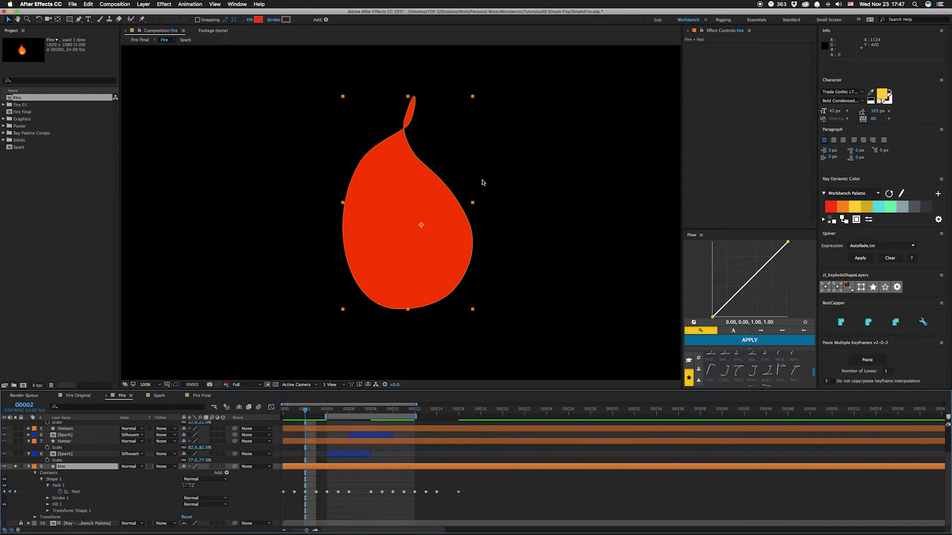
key(Page_Down)
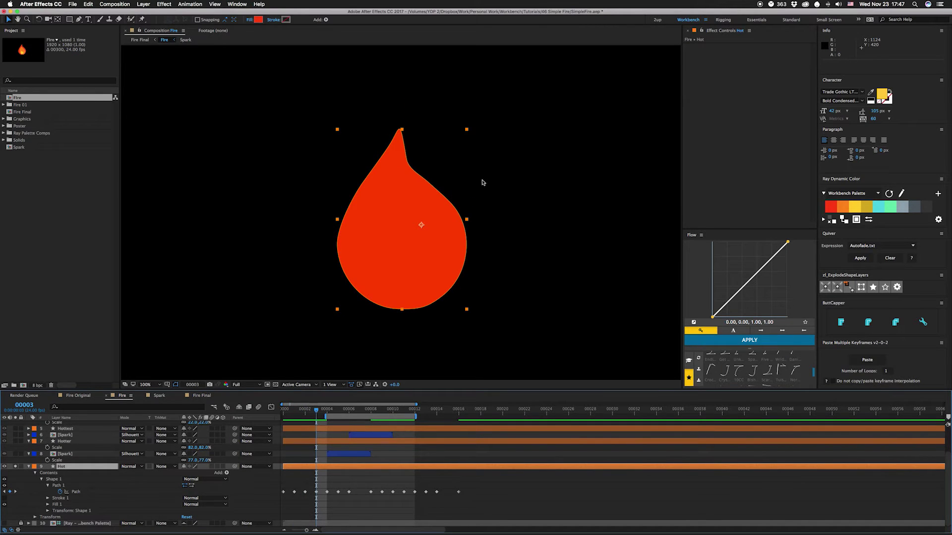
key(Page_Down)
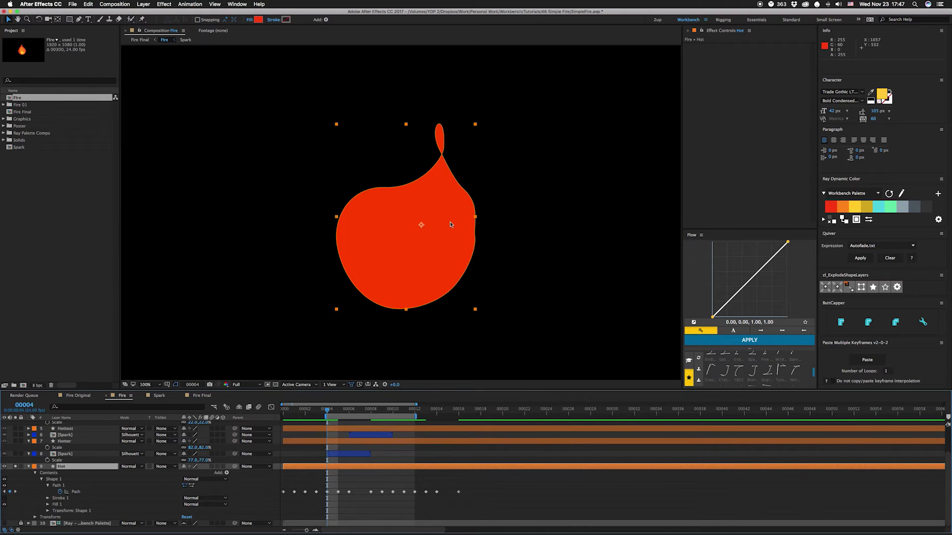
key(Page_Down)
key(Page_Down)
key(Page_Down)
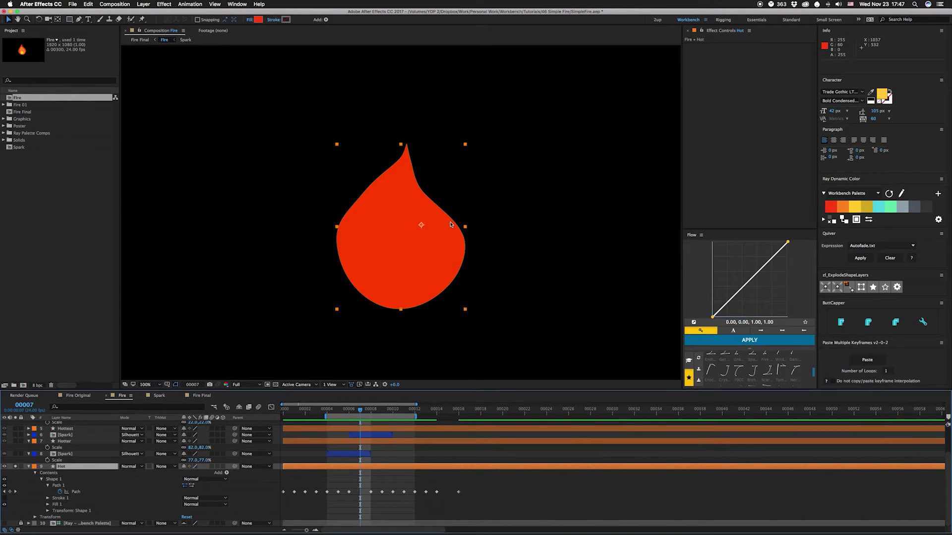
key(Page_Down)
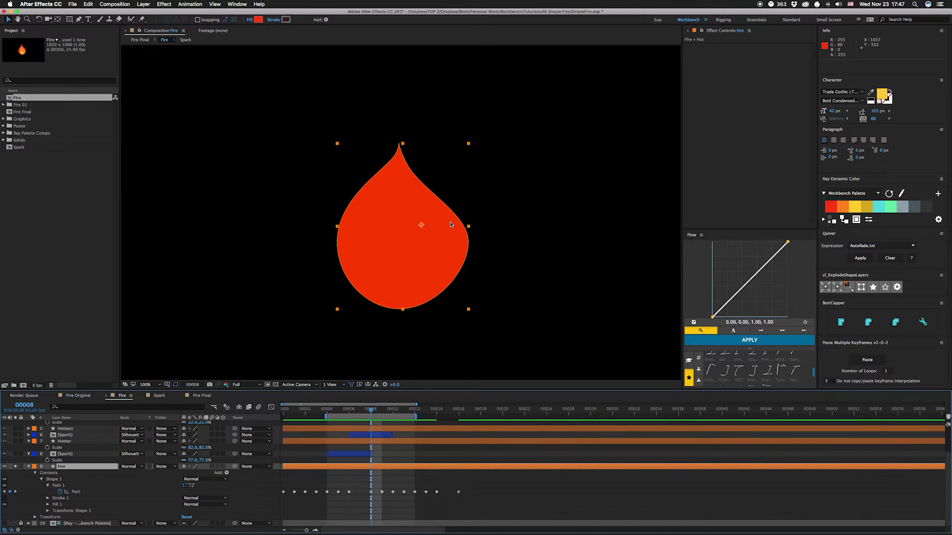
click(15, 466)
Solo the orange Hotter layer and show its path expression reusing Hot's path at time-1/24
click(15, 441)
click(62, 441)
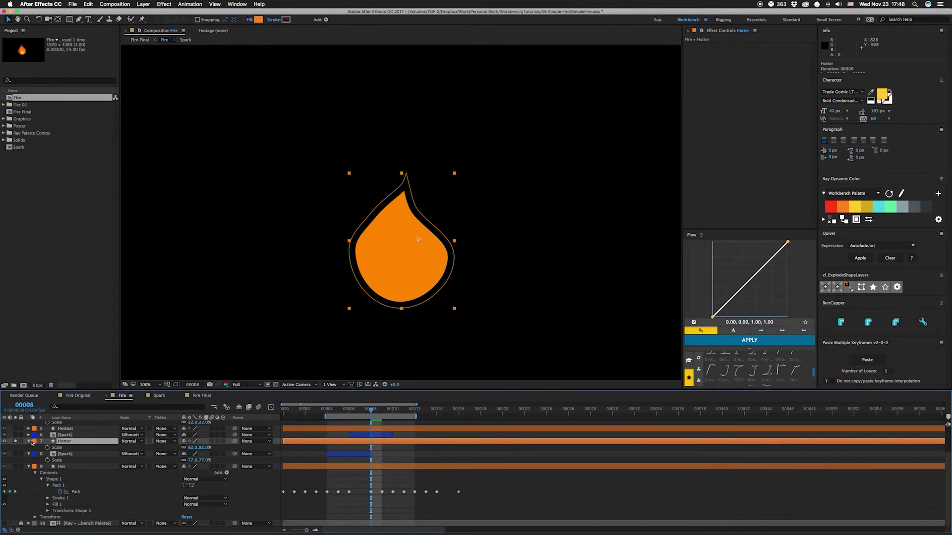
key(e)
key(e)
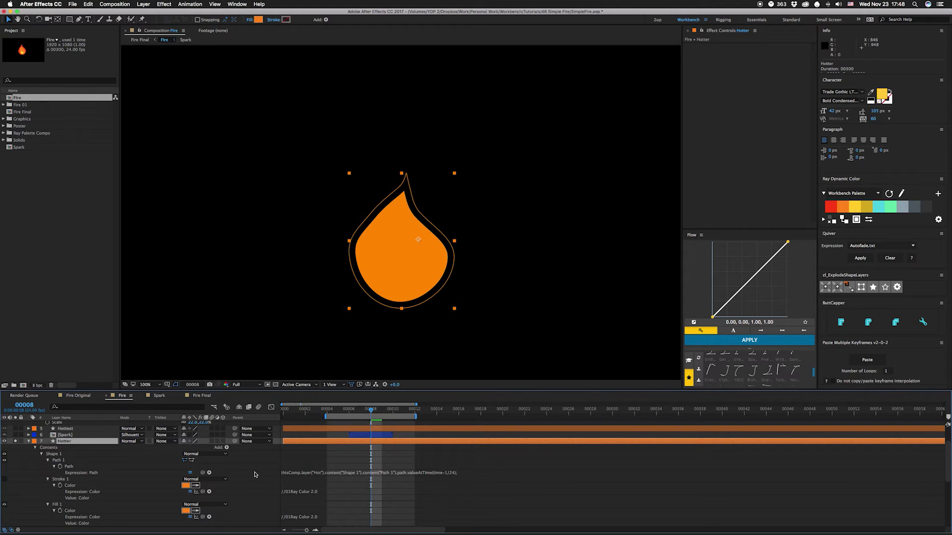
click(304, 429)
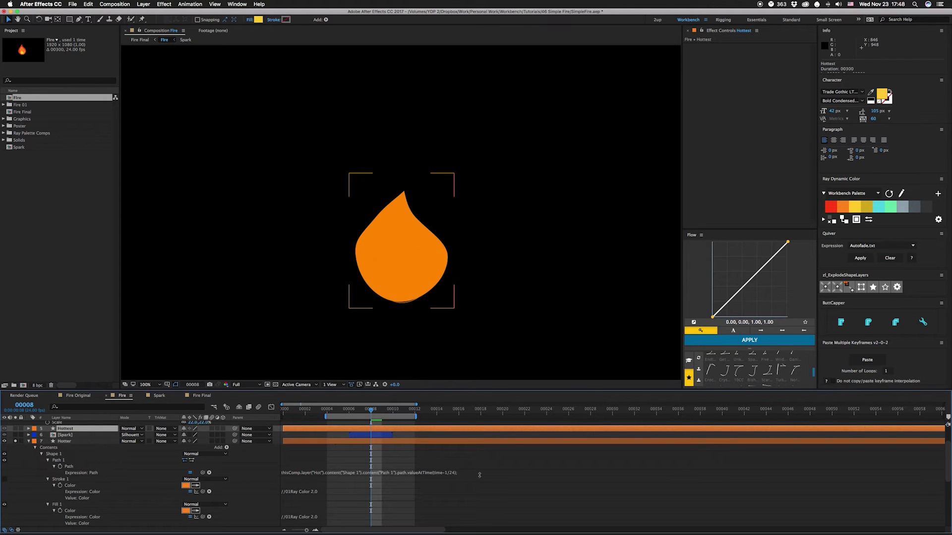
Expose Offset Paths 1 on the Hotter layer, then unsolo Hotter
scroll(89, 482, up, 3)
click(85, 474)
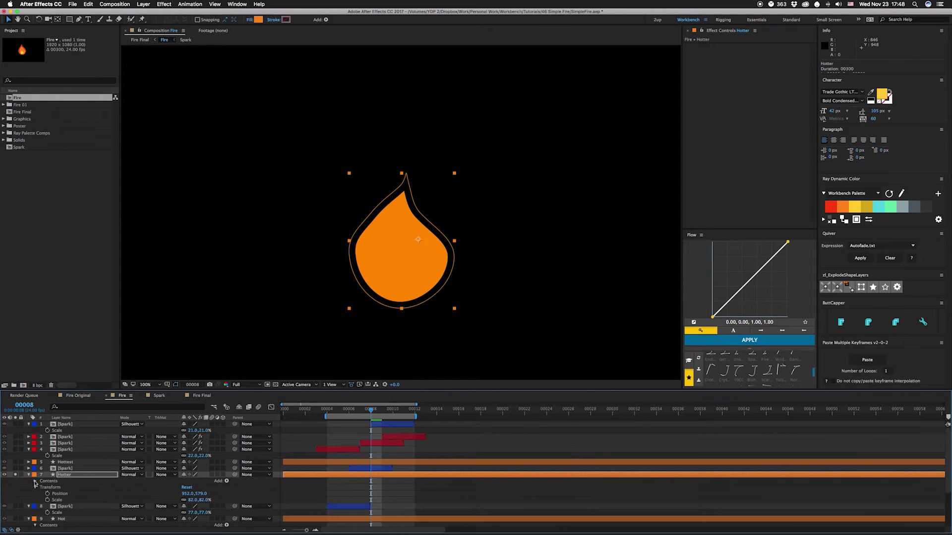
scroll(35, 484, down, 3)
click(41, 431)
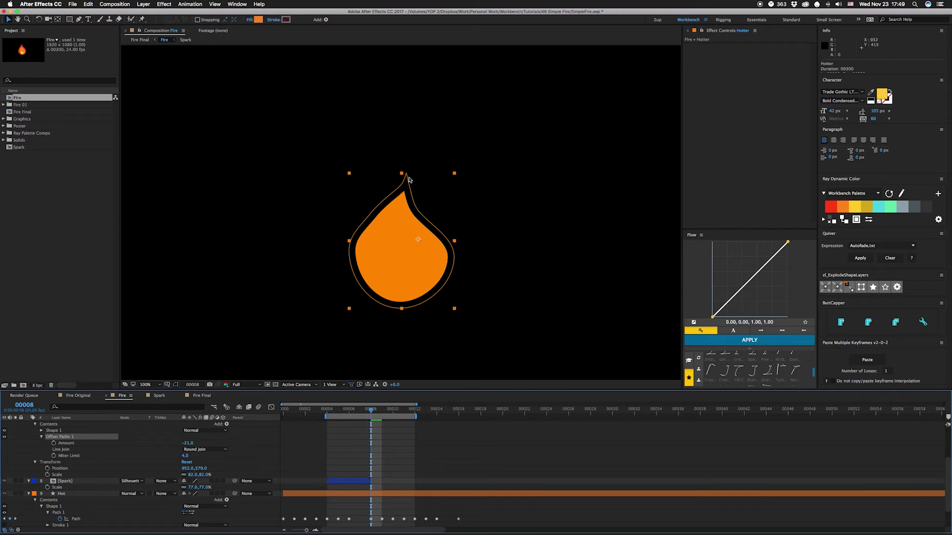
scroll(149, 446, up, 3)
click(16, 456)
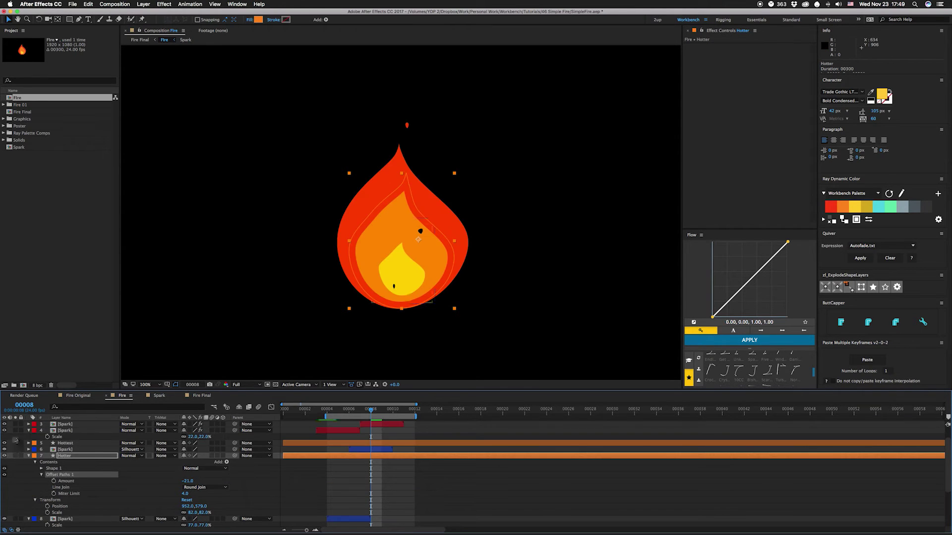
Solo the yellow Hottest layer and reveal its Offset Paths 1 settings
click(15, 443)
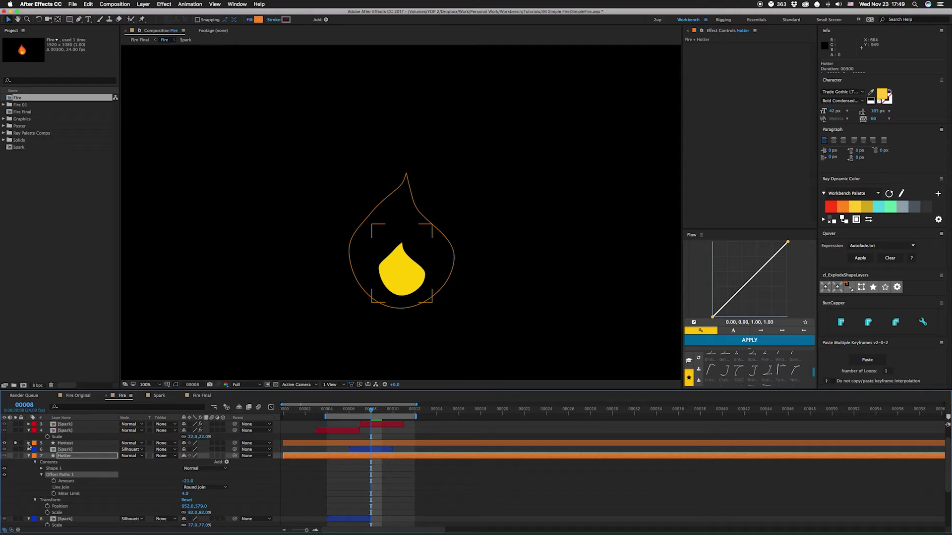
click(28, 443)
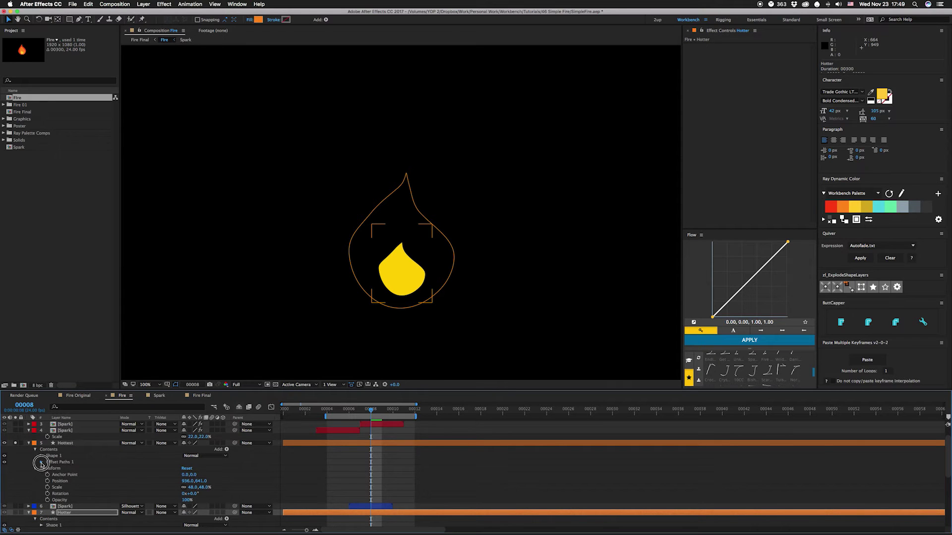
click(41, 462)
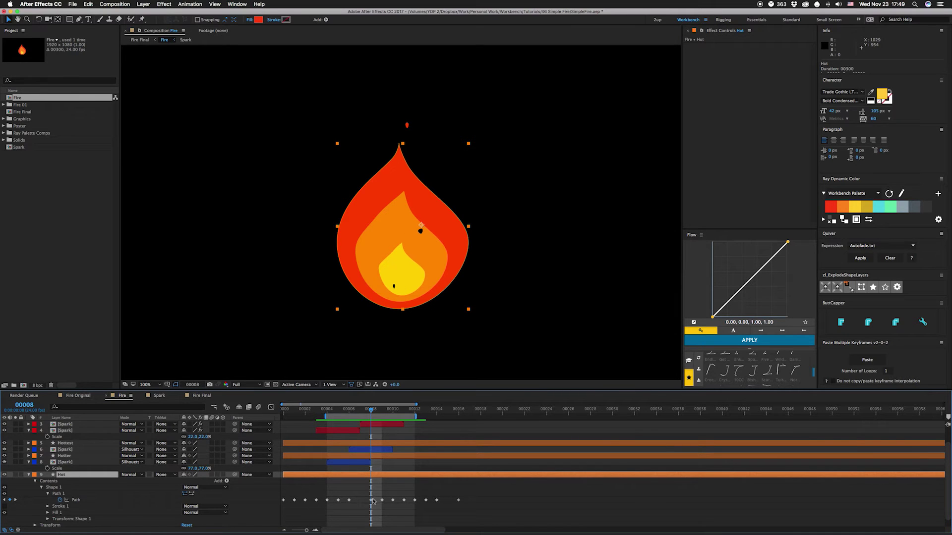
Preview the complete three-colour fire, then open the Spark composition
key(space)
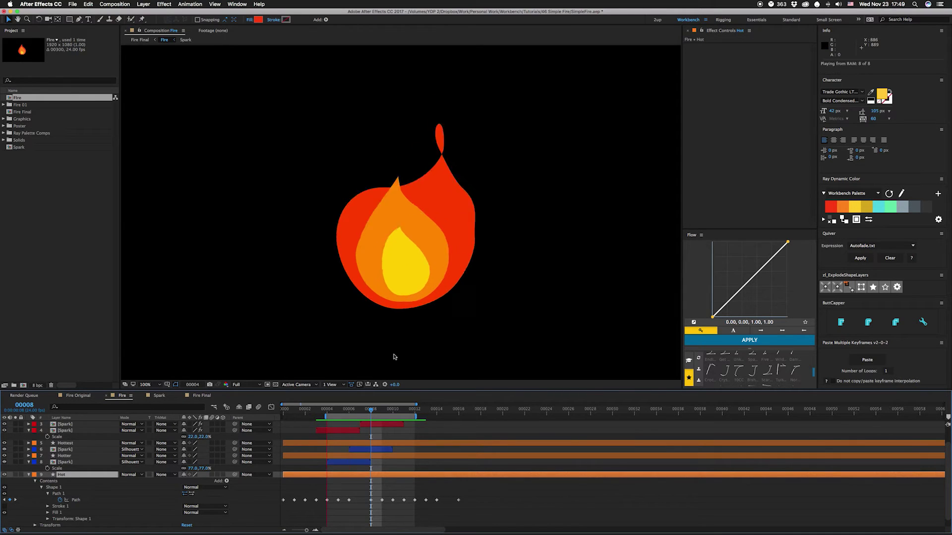
key(space)
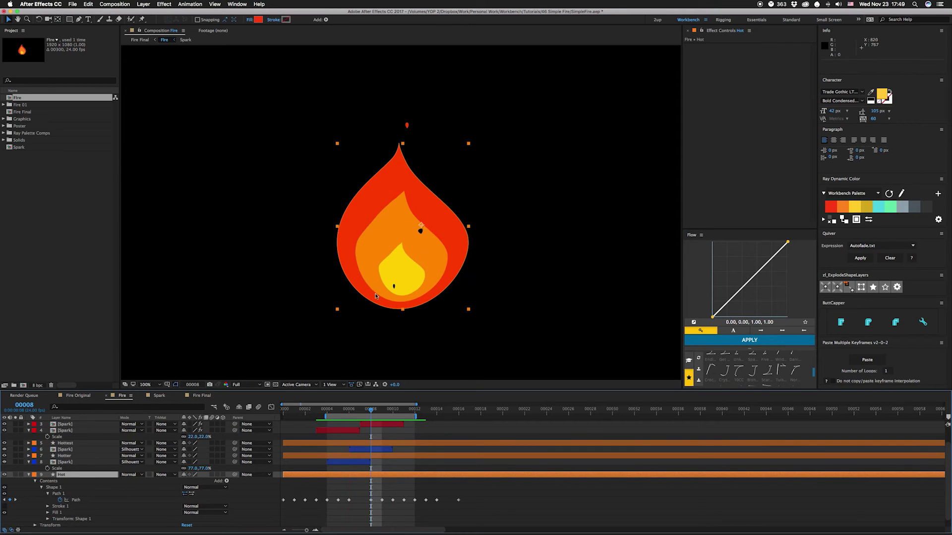
click(160, 396)
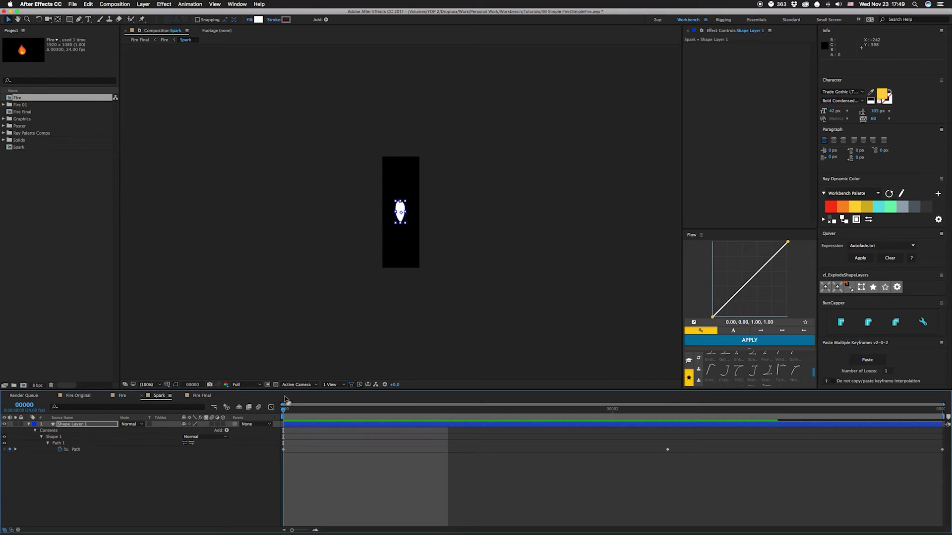
Trim the spark layer to start at a later frame in the Spark comp
drag(283, 410, 653, 424)
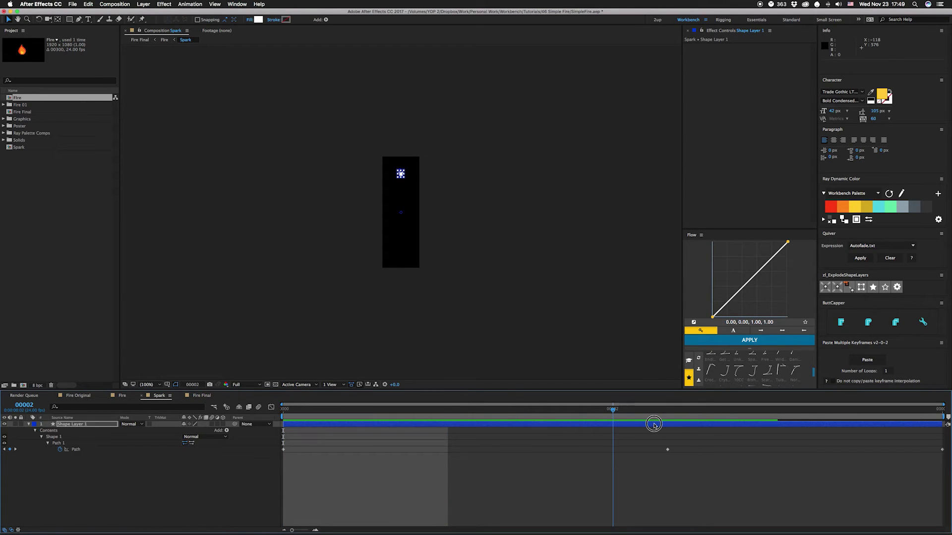
key([)
click(673, 475)
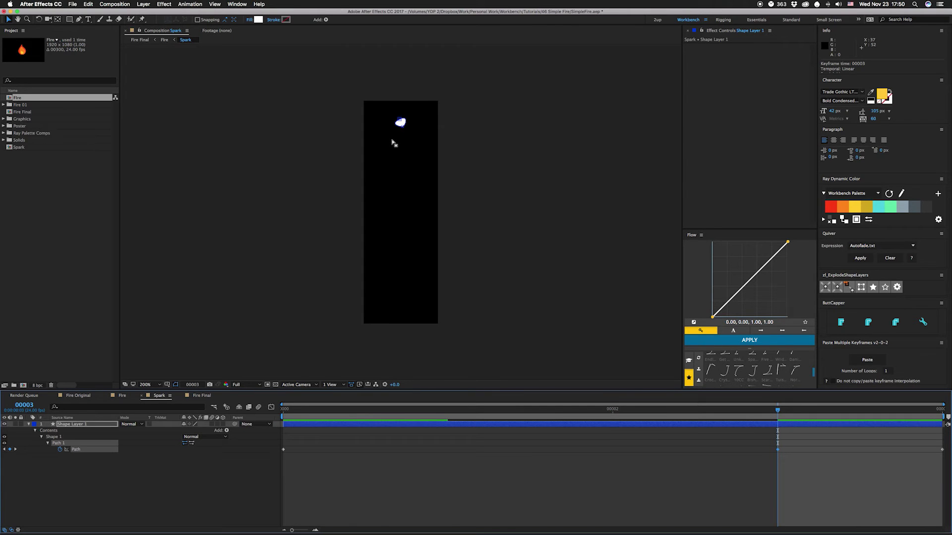
Nudge the spark's two Path keyframes earlier, then settle them at frames 3 and 4
scroll(394, 144, up, 2)
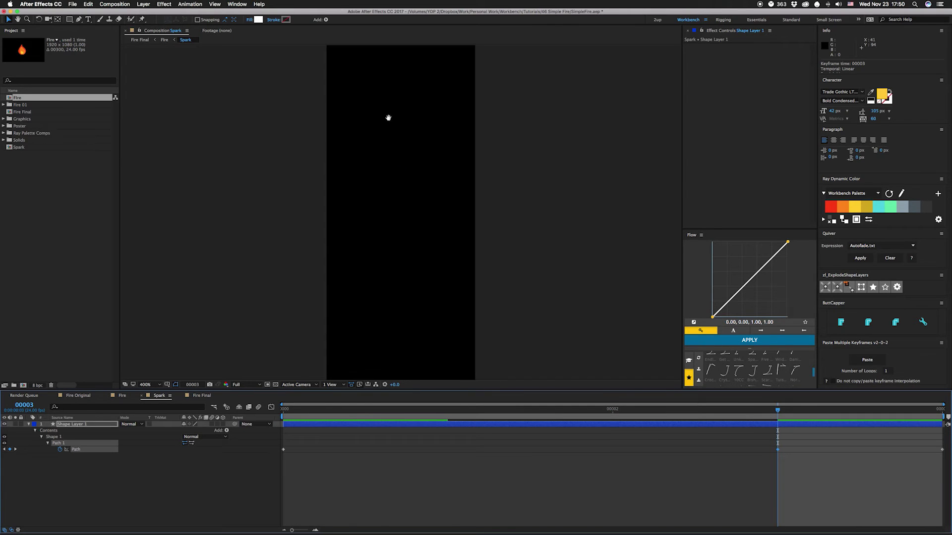
scroll(406, 266, up, 3)
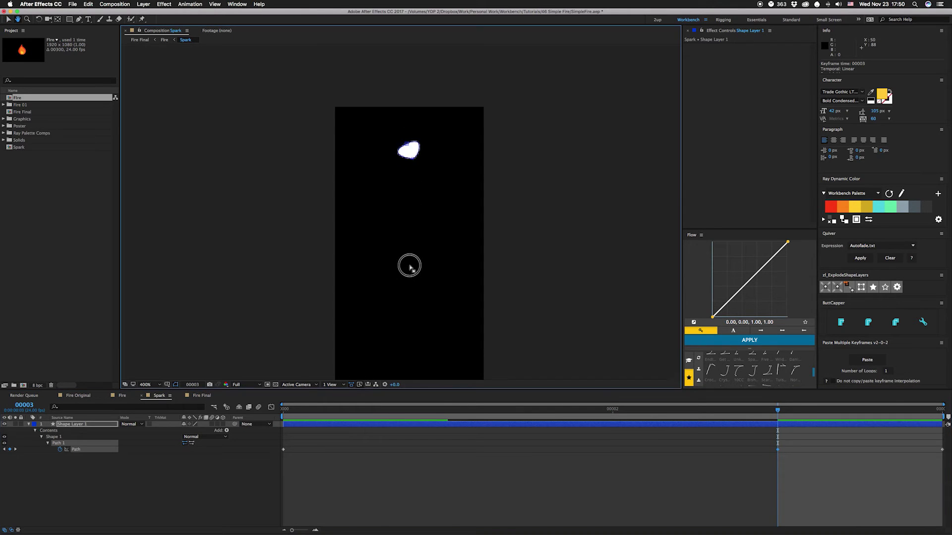
click(936, 406)
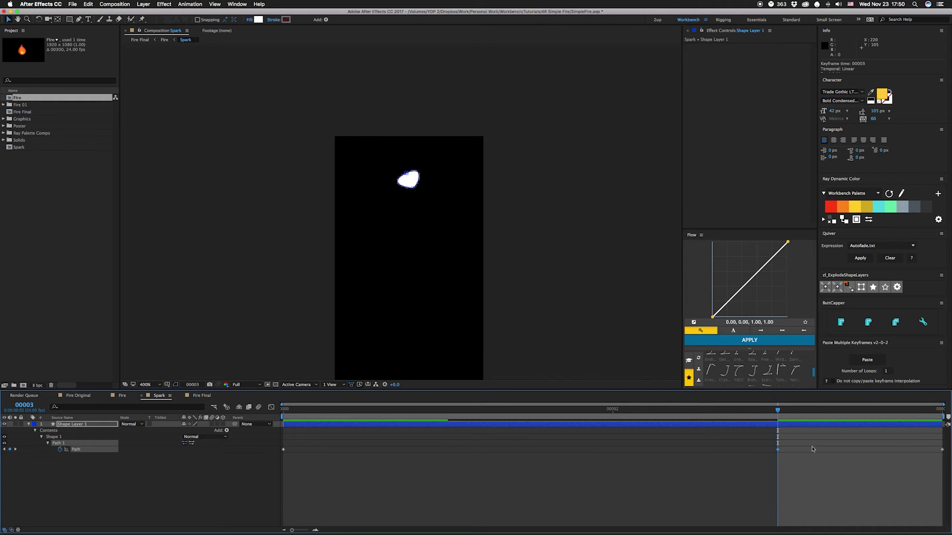
drag(769, 443, 944, 458)
key(alt+Left)
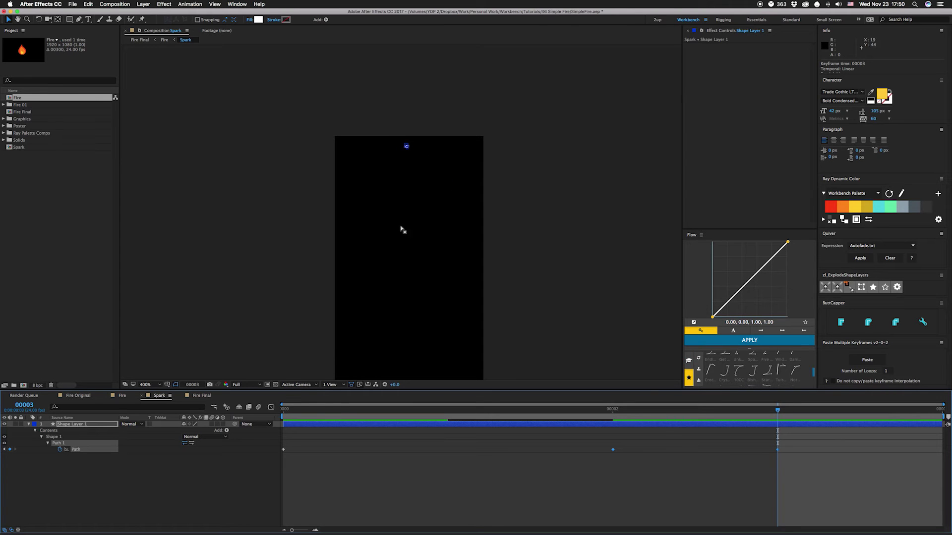
drag(777, 450, 891, 456)
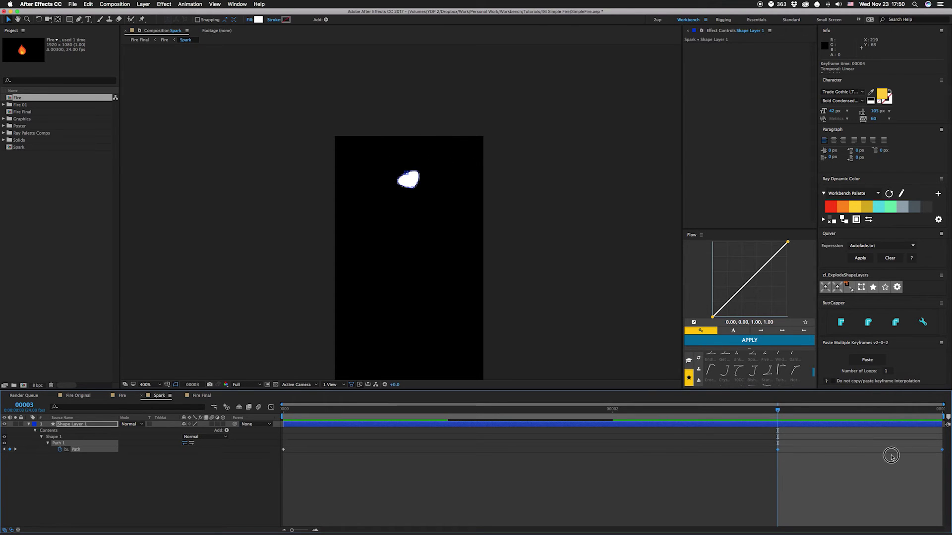
click(122, 395)
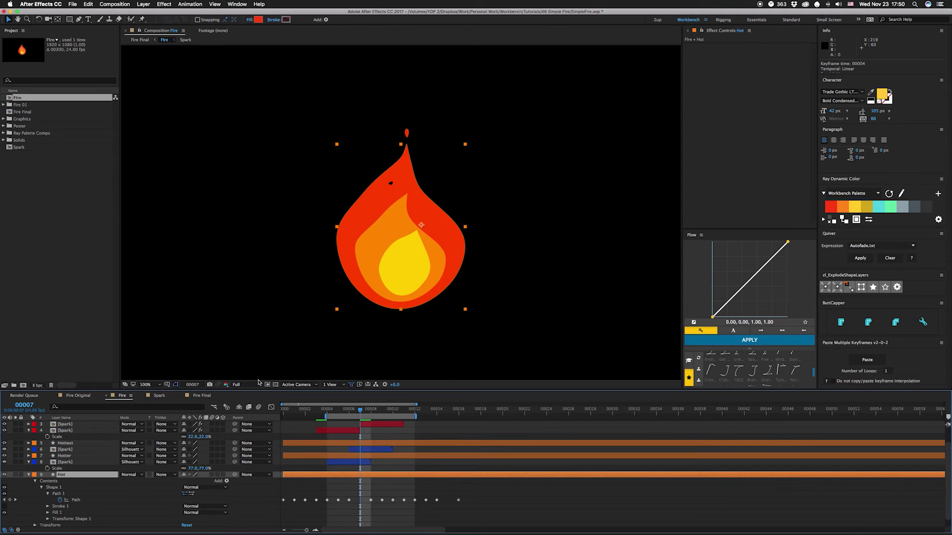
key(space)
key(space)
key(space)
key(space)
scroll(391, 462, up, 2)
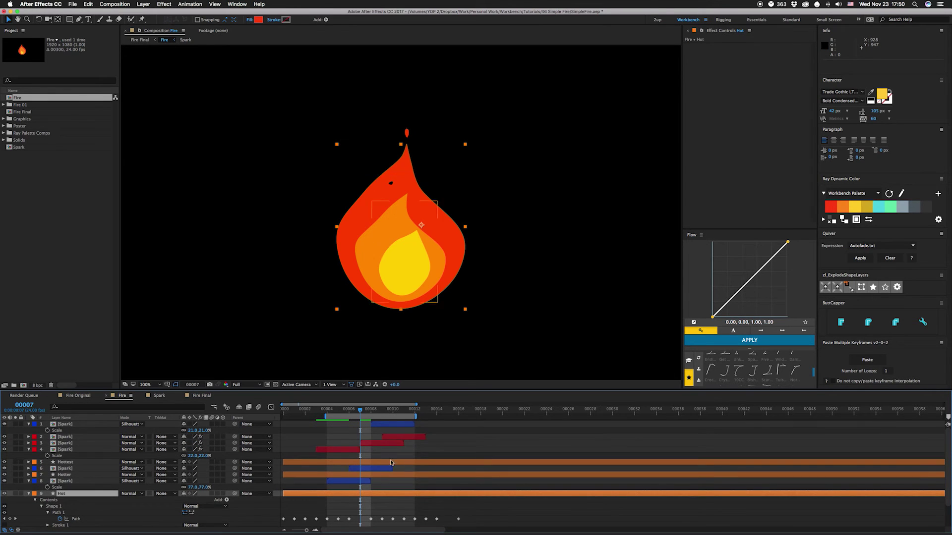
click(390, 425)
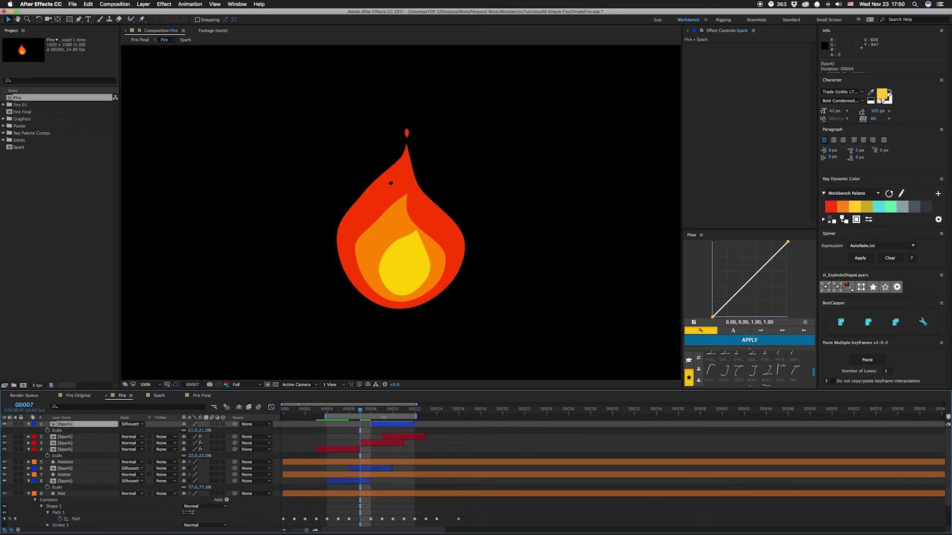
key(Page_Down)
key(Page_Down)
key(Page_Down)
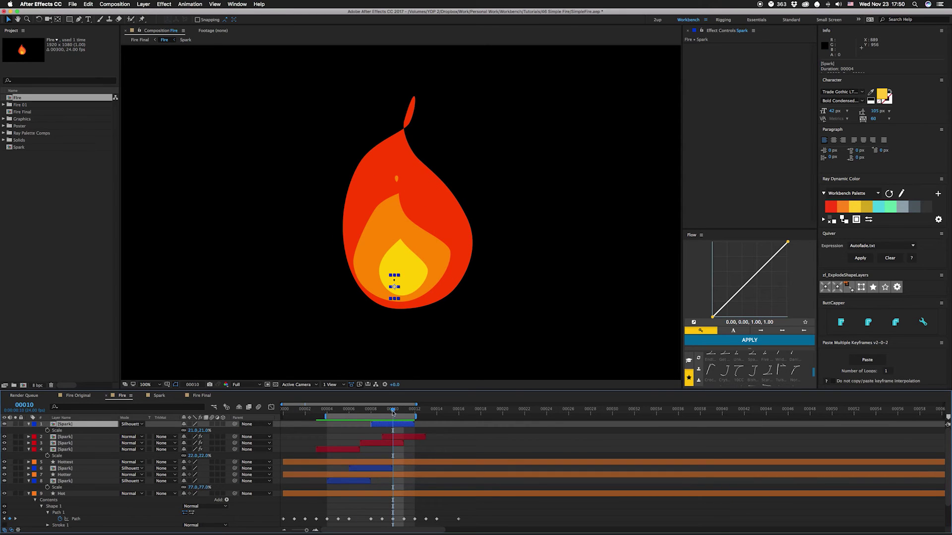
drag(392, 411, 360, 412)
click(372, 470)
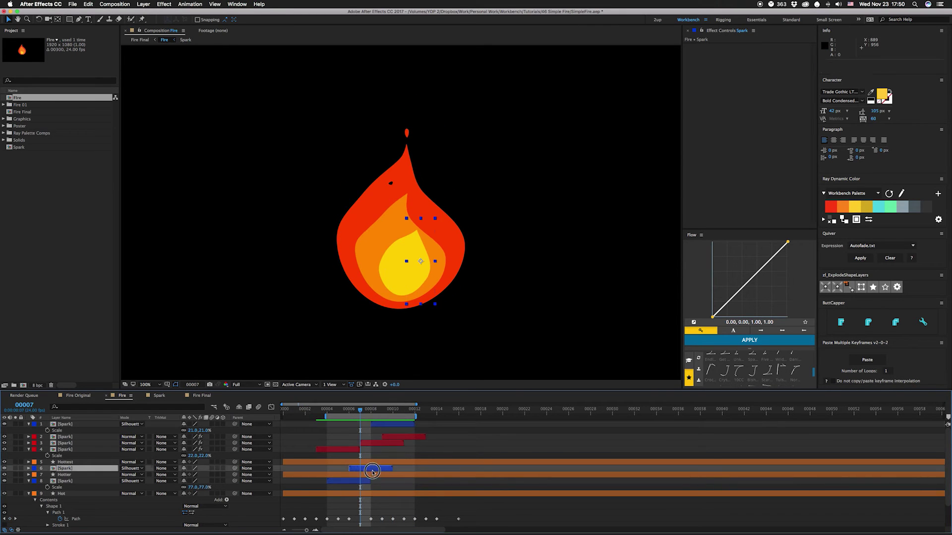
mouse_move(360, 410)
mouse_down()
mouse_move(394, 410)
mouse_move(349, 411)
mouse_up()
click(349, 481)
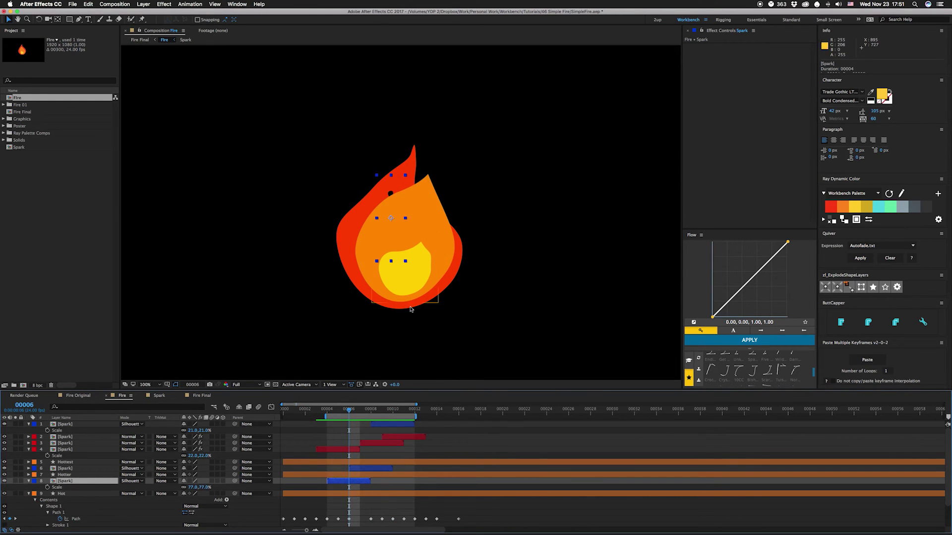
mouse_move(349, 411)
mouse_down()
mouse_move(371, 416)
mouse_move(349, 416)
mouse_up()
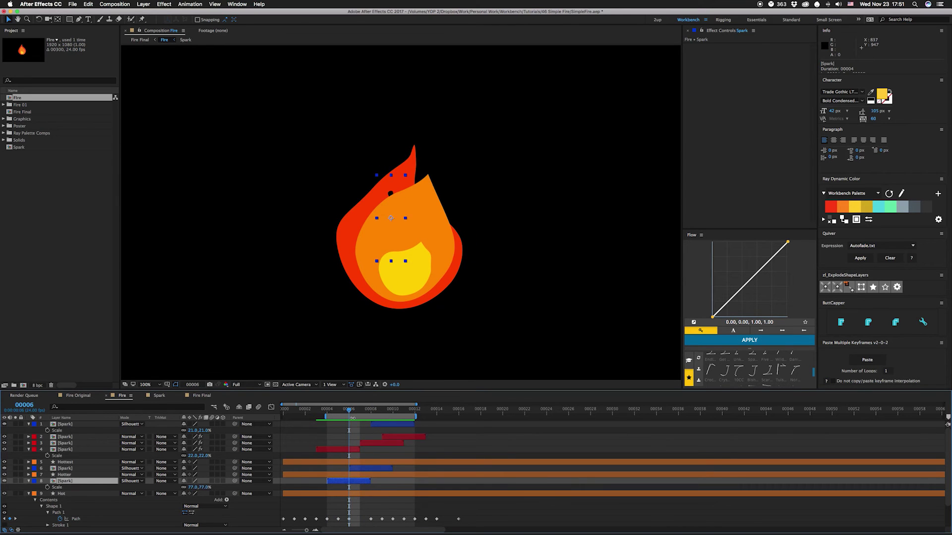
Inspect spark layer 4 while stepping through frames 5 to 7
click(342, 453)
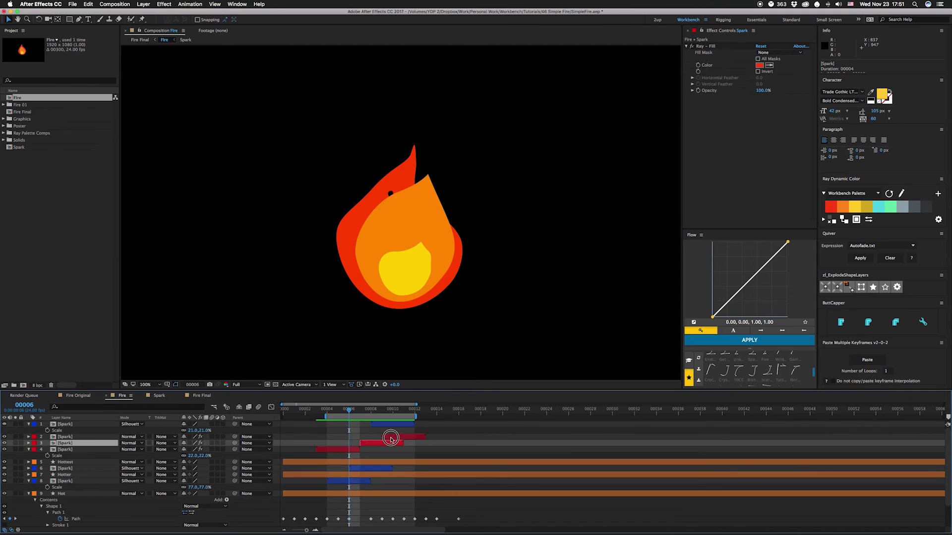
key(Page_Up)
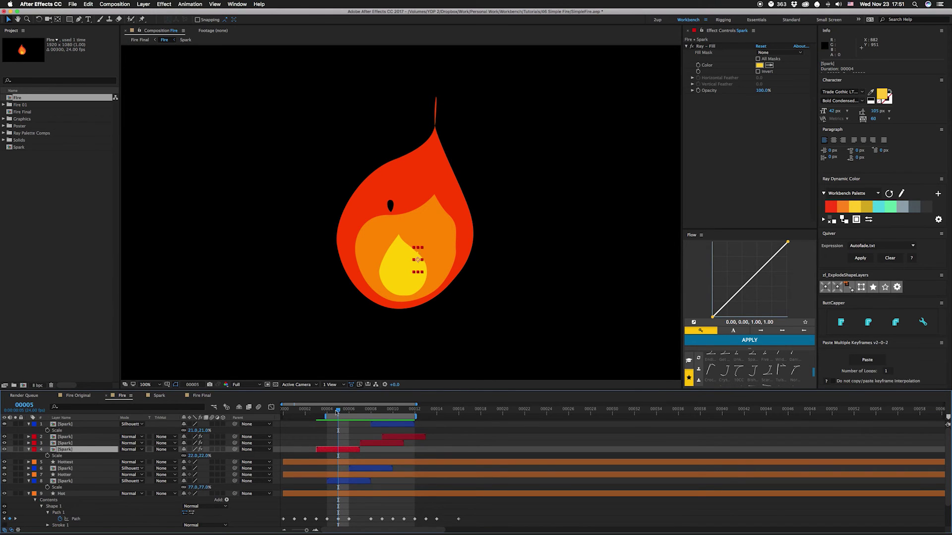
click(354, 412)
drag(354, 412, 448, 411)
Check spark layers 3 and 2, then delay the Hottest layer by one frame
click(376, 444)
click(399, 435)
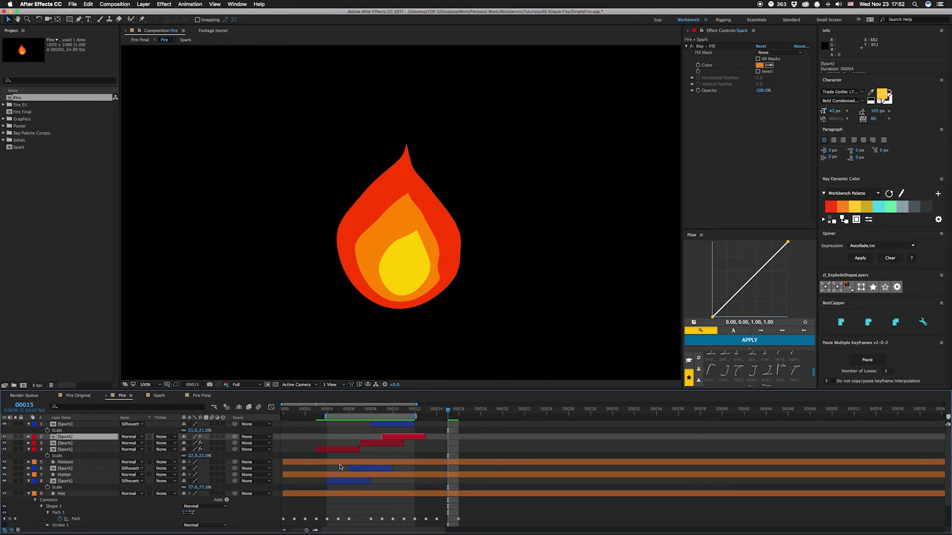
drag(306, 464, 325, 475)
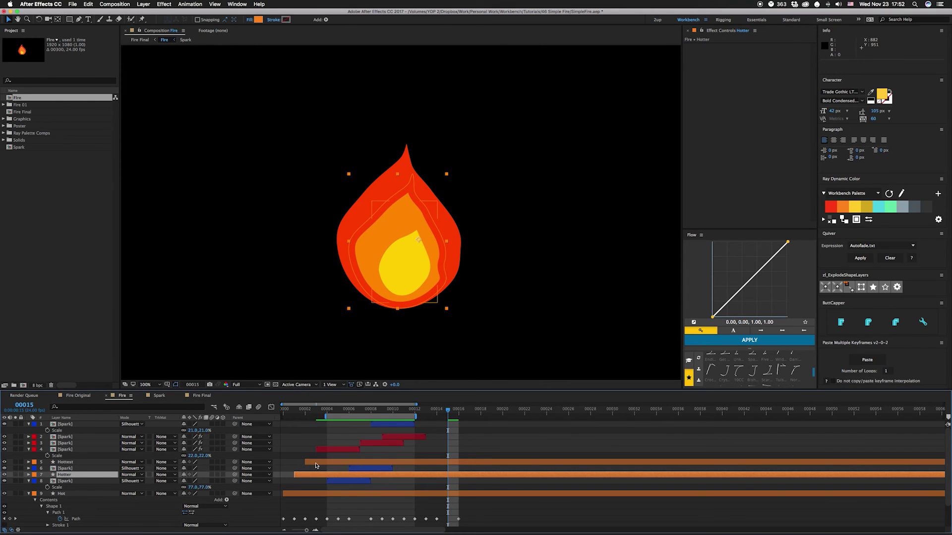
Realign Hottest to the comp start, shift Hotter one frame earlier, and preview Fire Final
drag(316, 465, 292, 476)
click(200, 396)
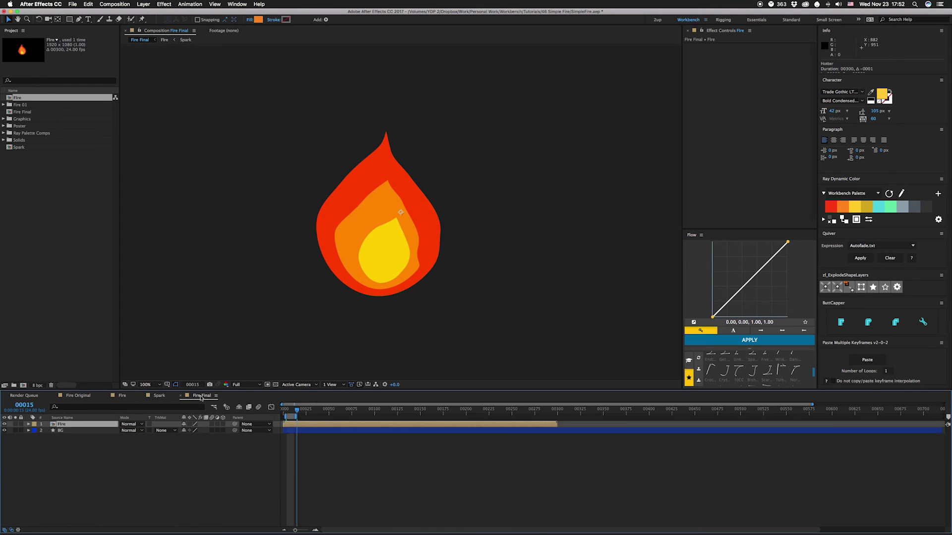
key(space)
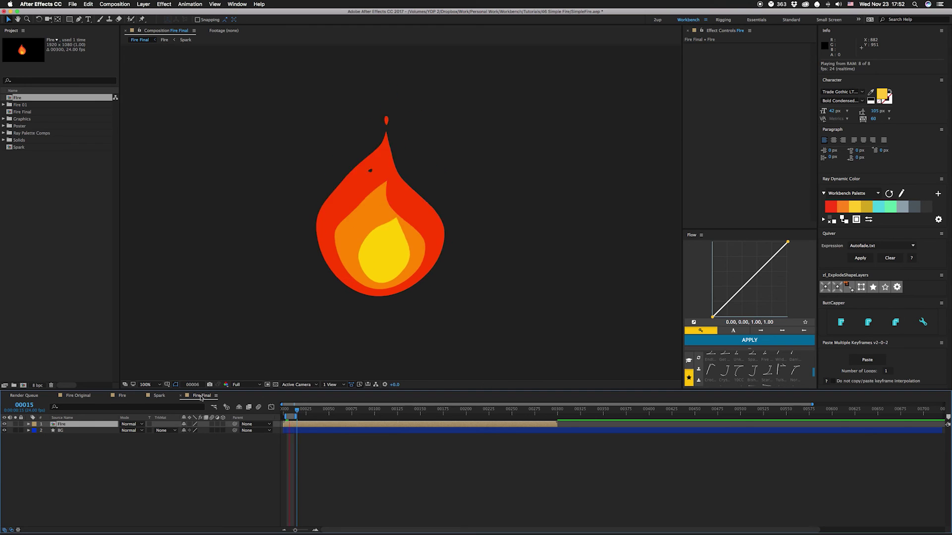
key(space)
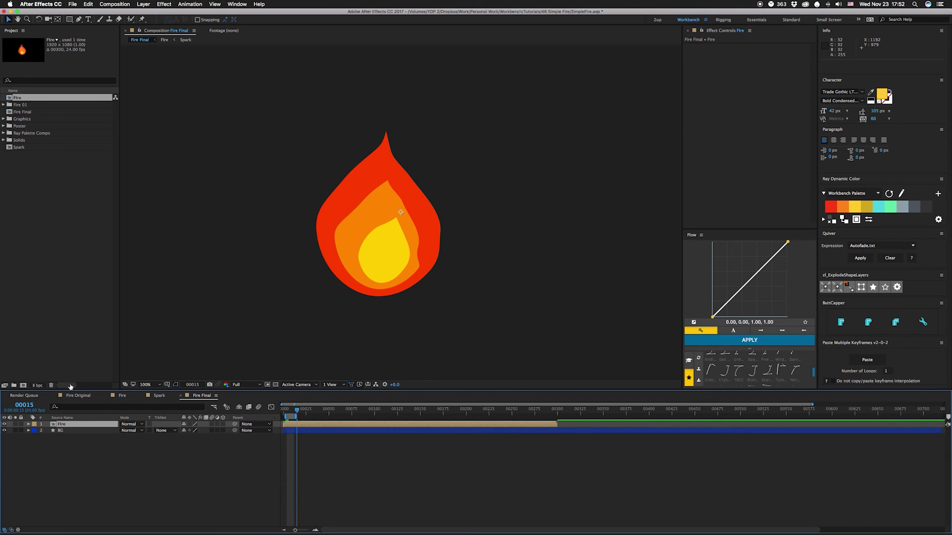
click(75, 395)
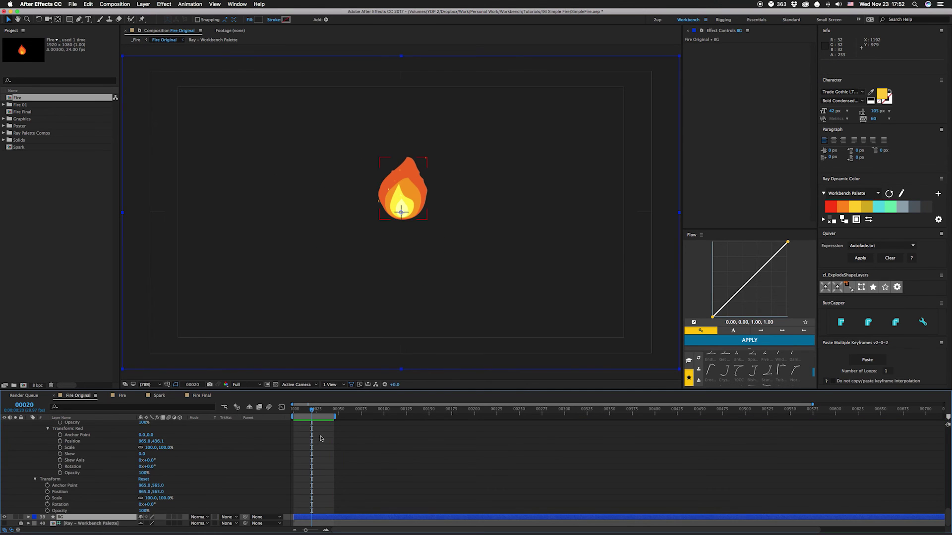
key(space)
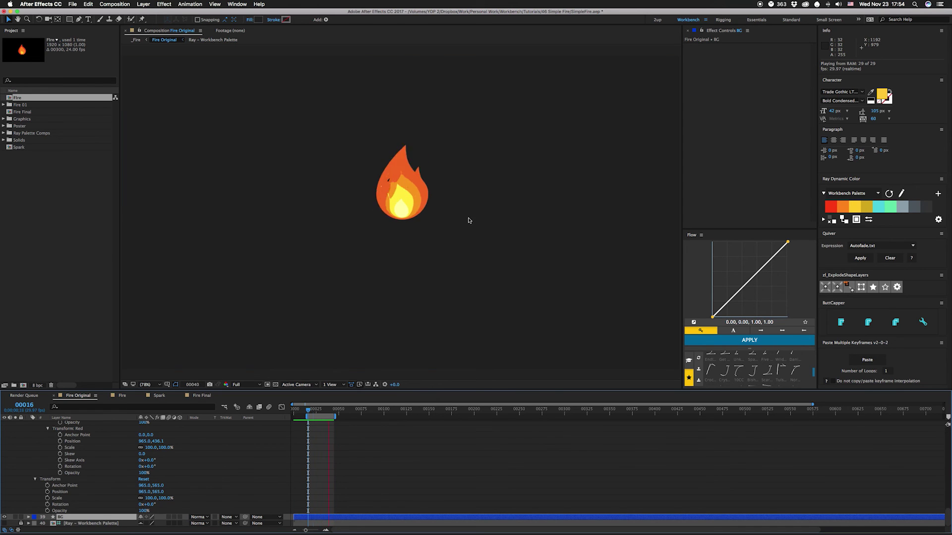
key(space)
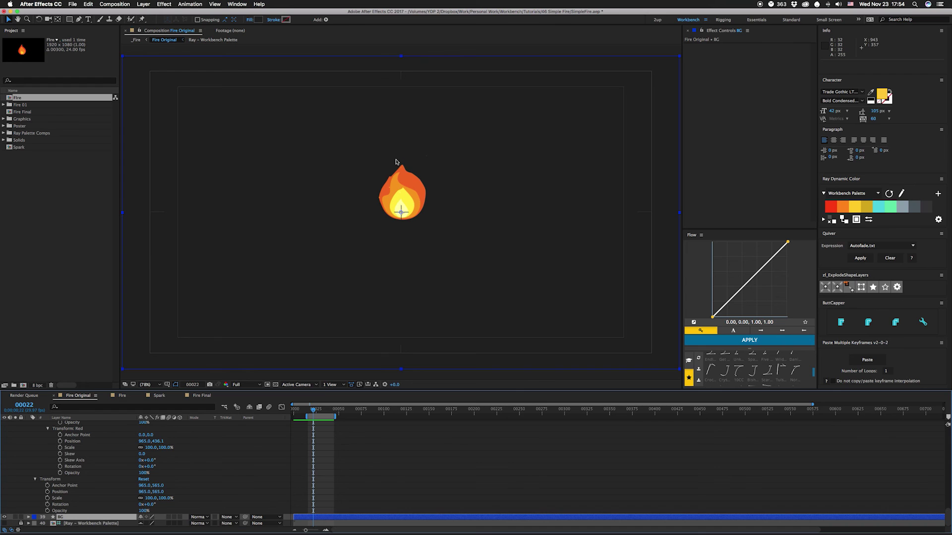
key(Page_Down)
key(Page_Down)
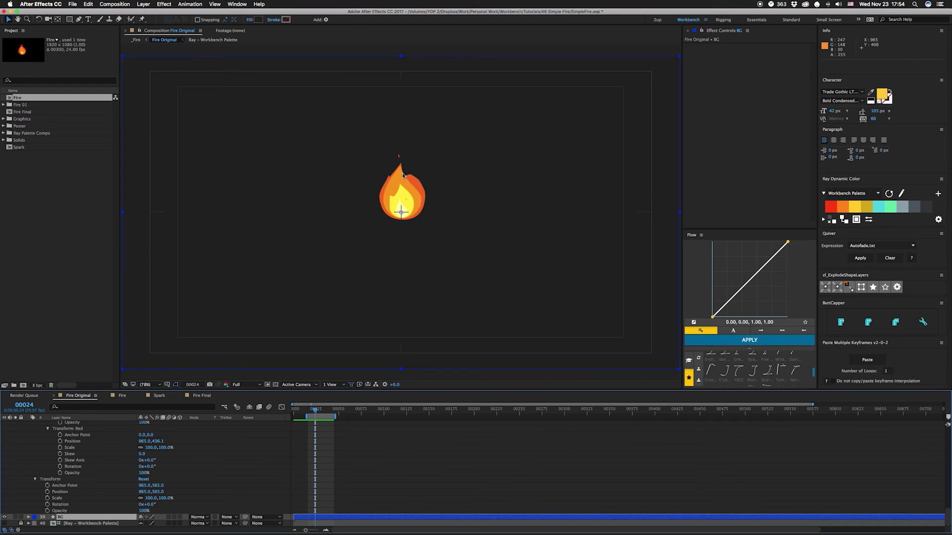
key(Page_Down)
key(Page_Down)
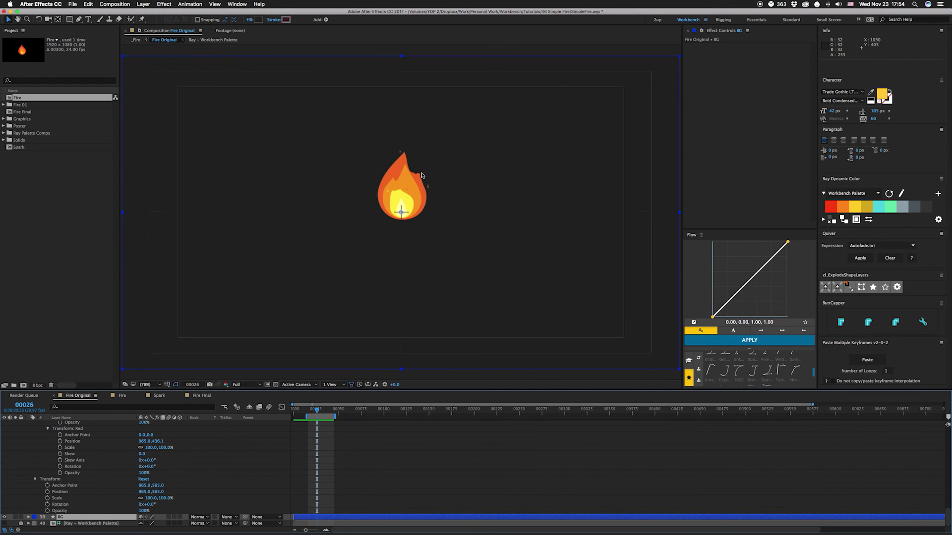
key(Page_Down)
key(Page_Down)
key(Page_Down)
key(Page_Down)
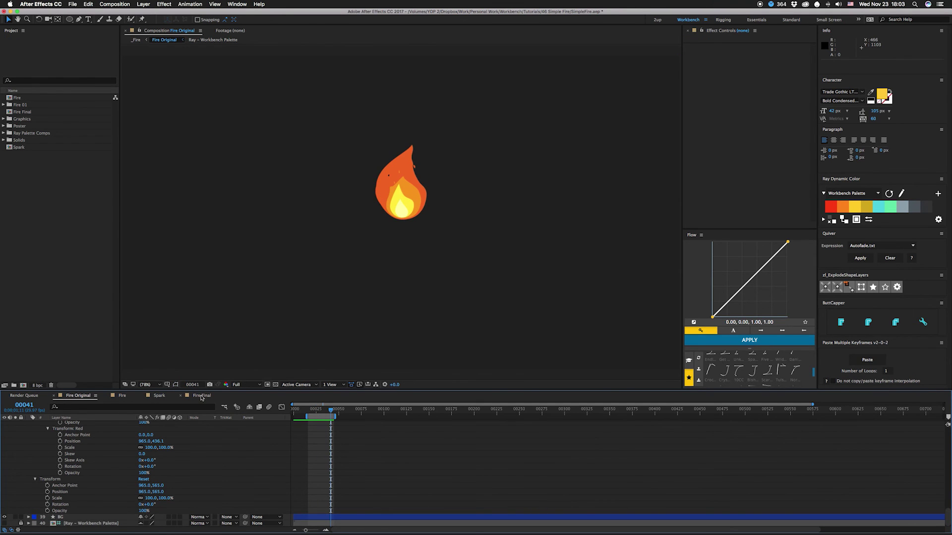
click(202, 396)
Play back Fire Final with the roast chicken hovering above the three-colour flame
key(space)
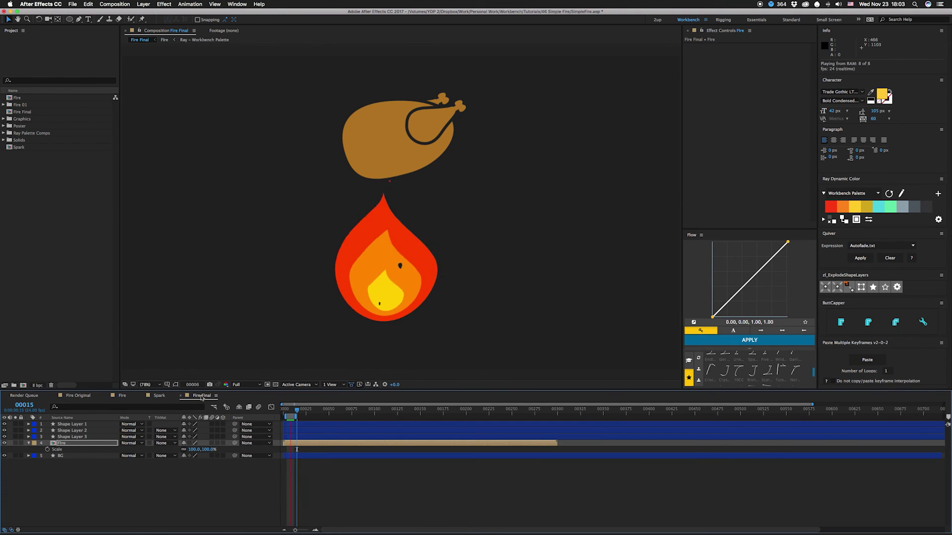